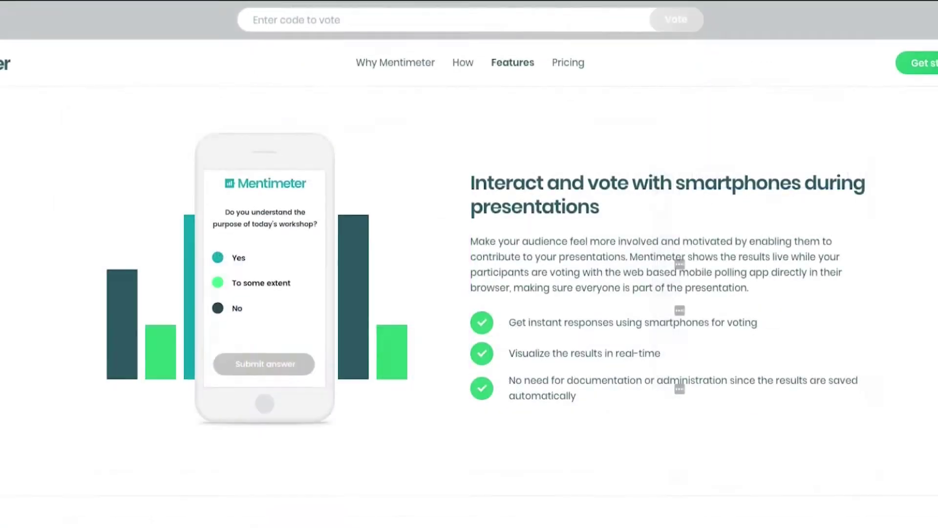
- Go to mentimeter.com and log in to the existing account's Your presentations page
scroll(469, 264, down, 3)
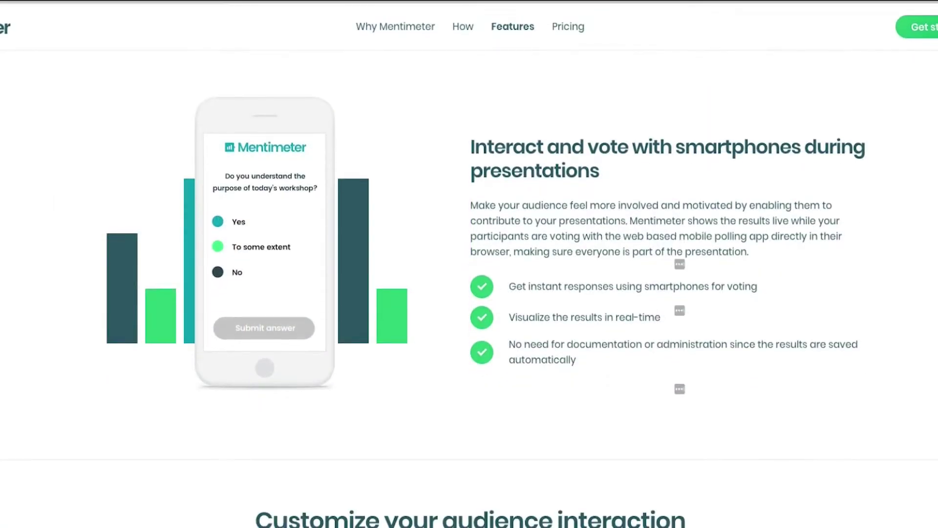
scroll(470, 264, down, 2)
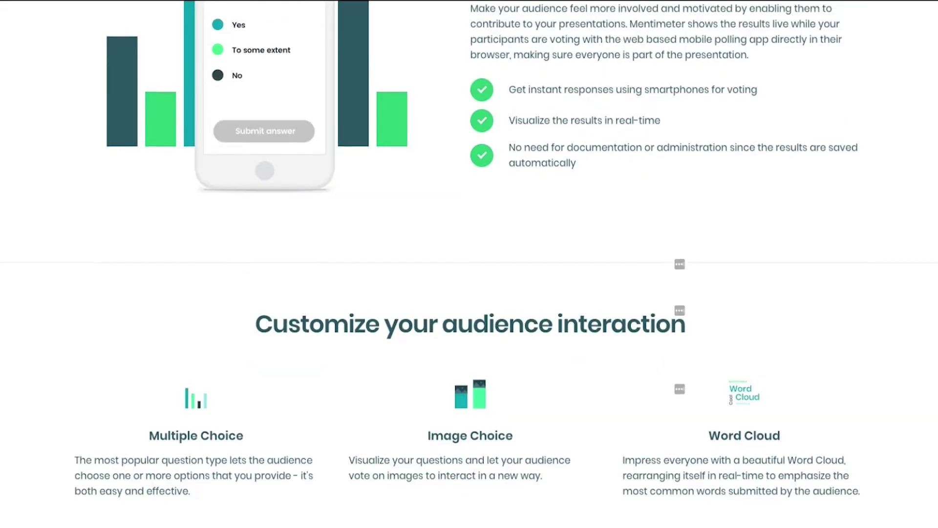
scroll(469, 263, down, 3)
scroll(680, 282, down, 3)
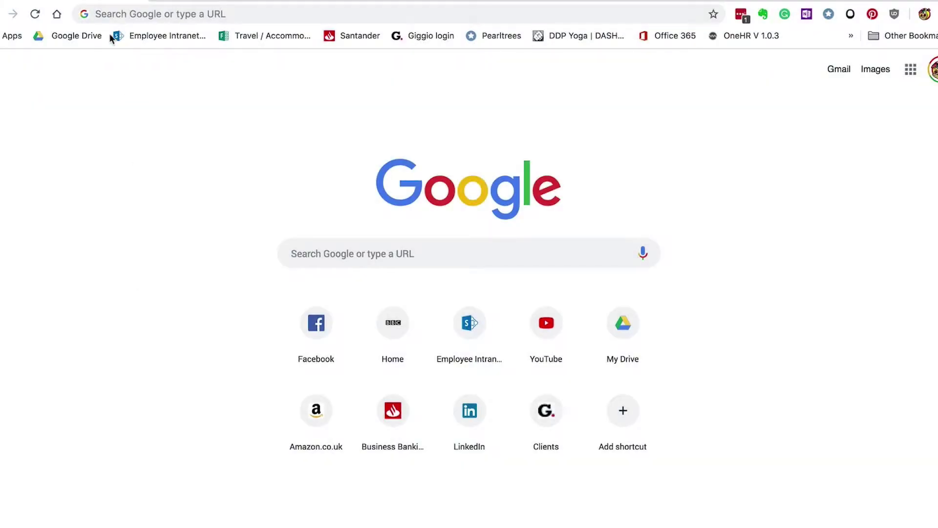
click(107, 16)
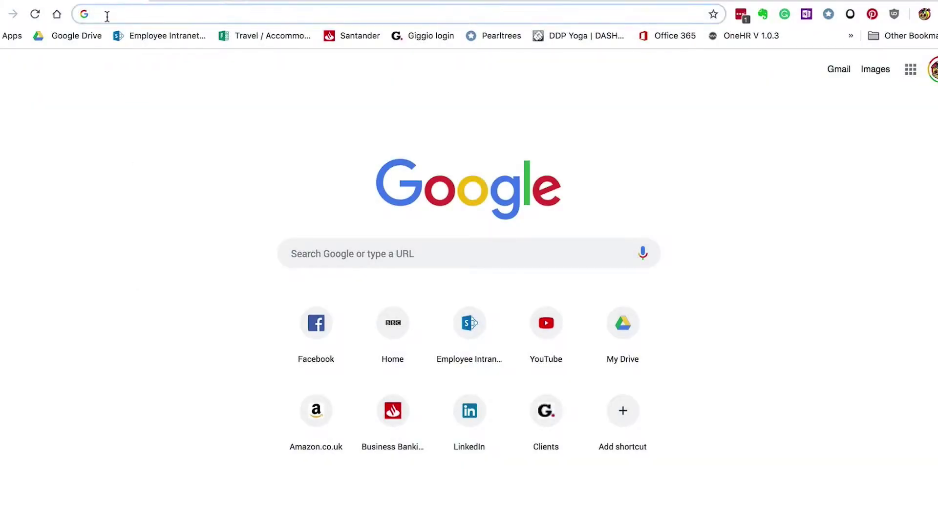
text(https://www.mentimeter.com/)
key(Return)
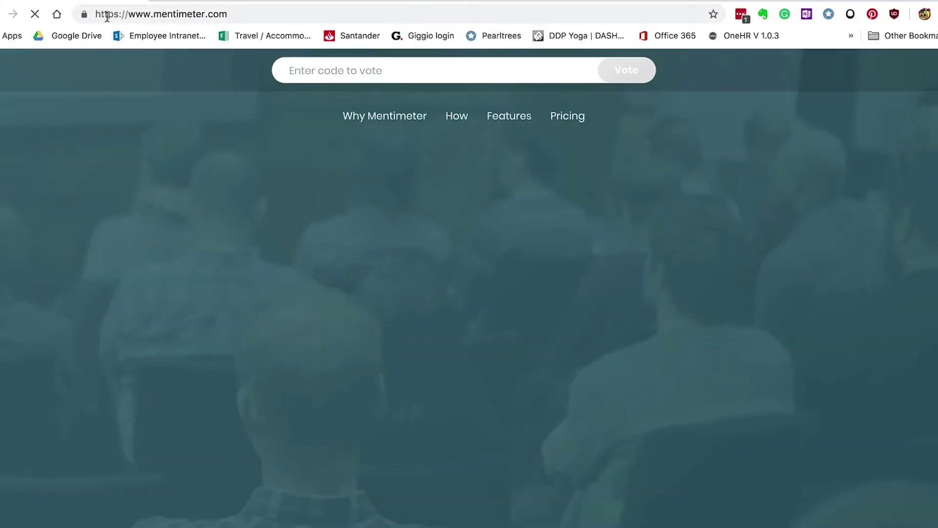
click(830, 119)
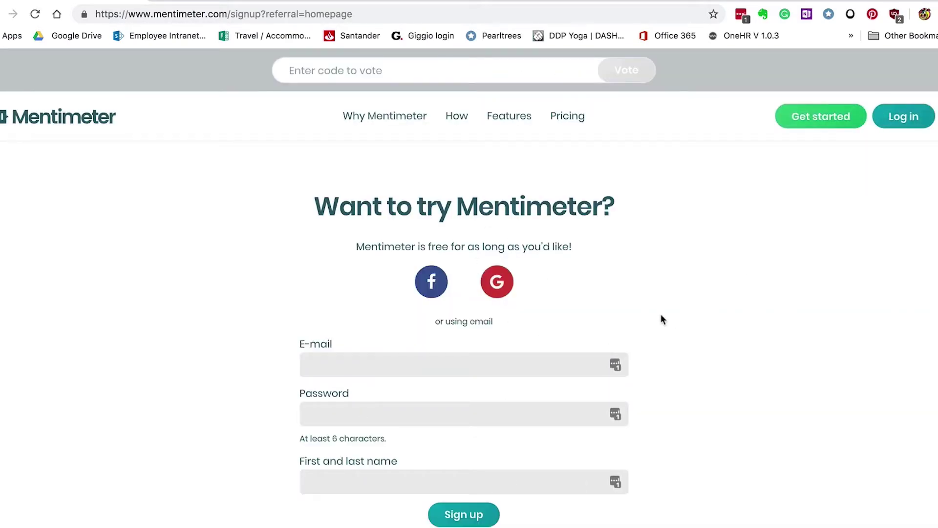
click(917, 122)
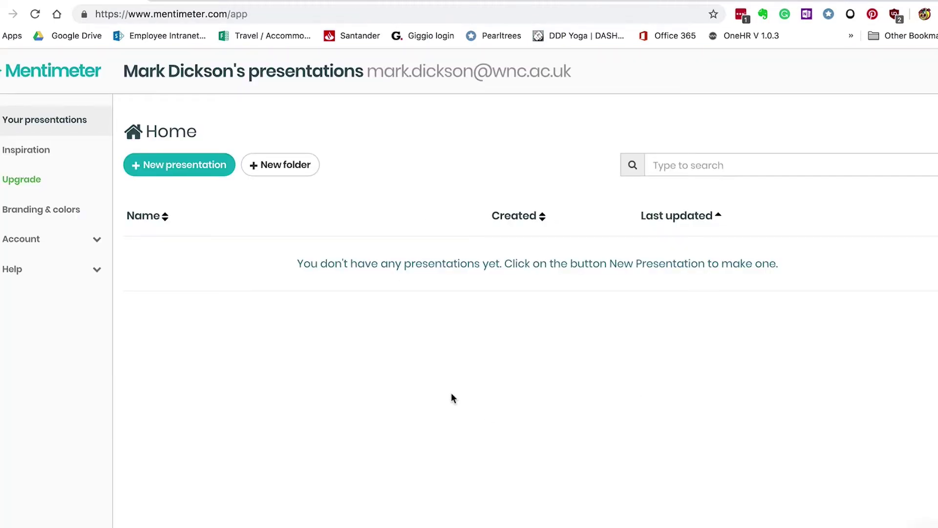
- Create a new presentation named 'Health and Safety'
click(187, 162)
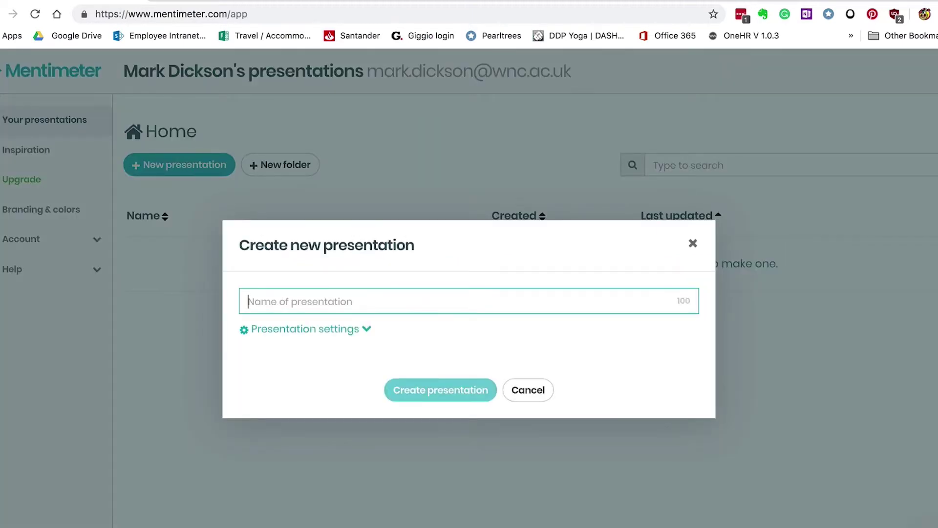
text(Health and Safety)
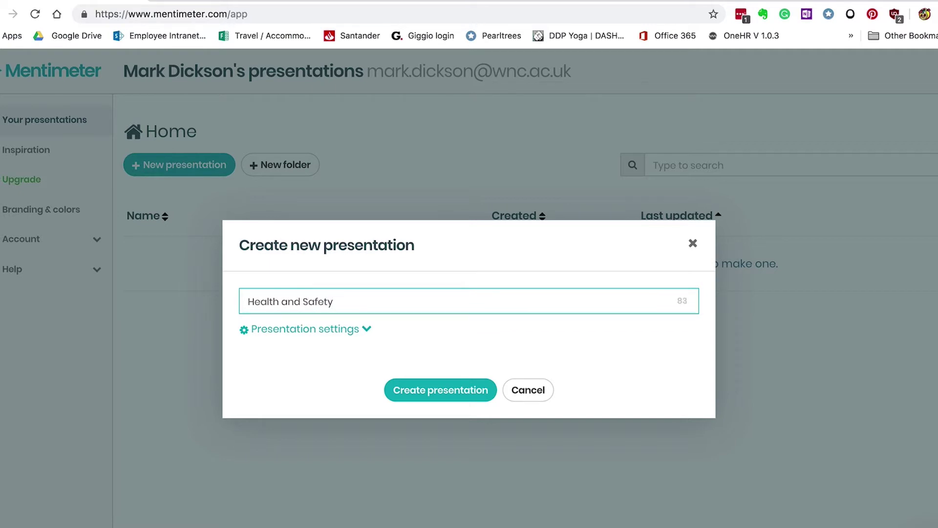
key(Return)
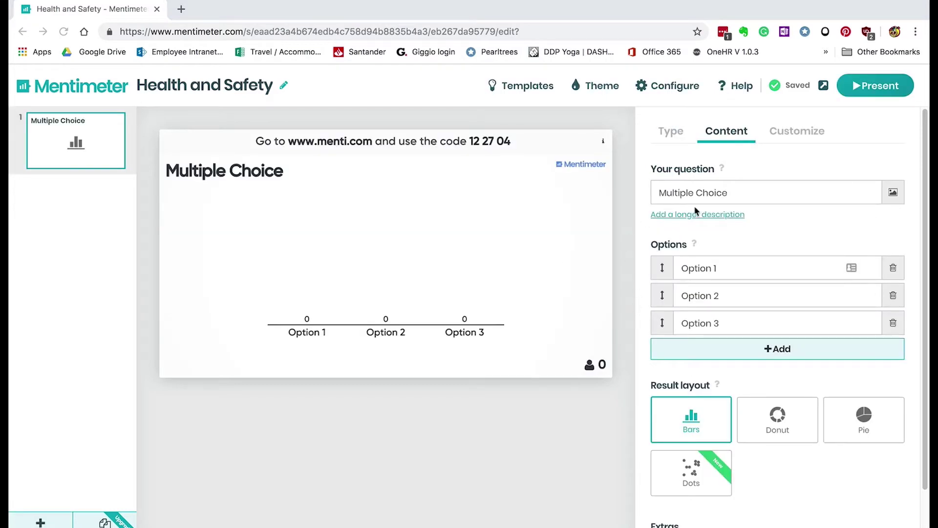
- Paste the construction accident causes question and add a fourth answer option
click(687, 192)
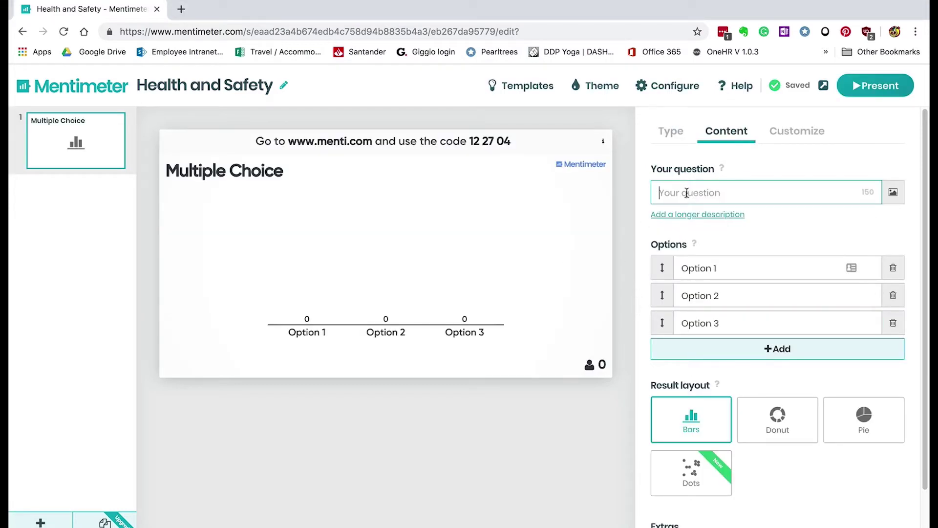
text(What is the most common cause of accidents in the construction industry?)
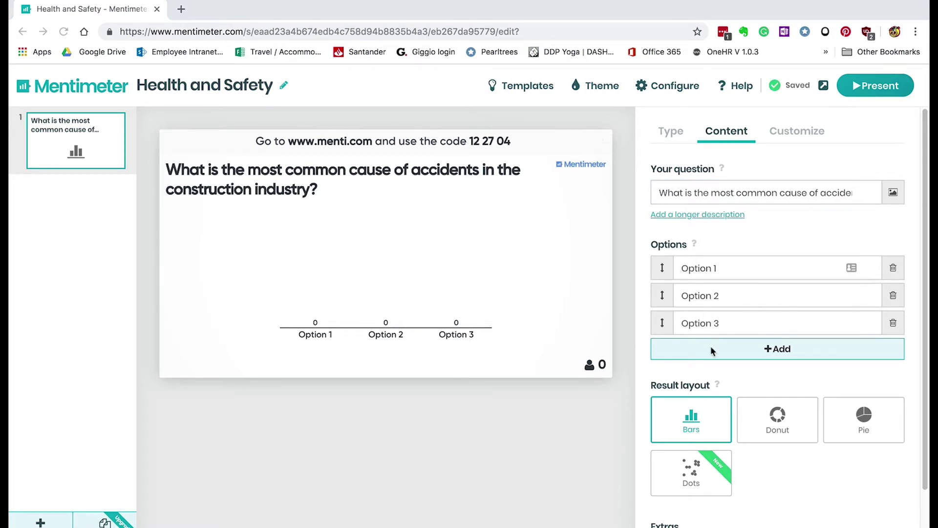
click(784, 352)
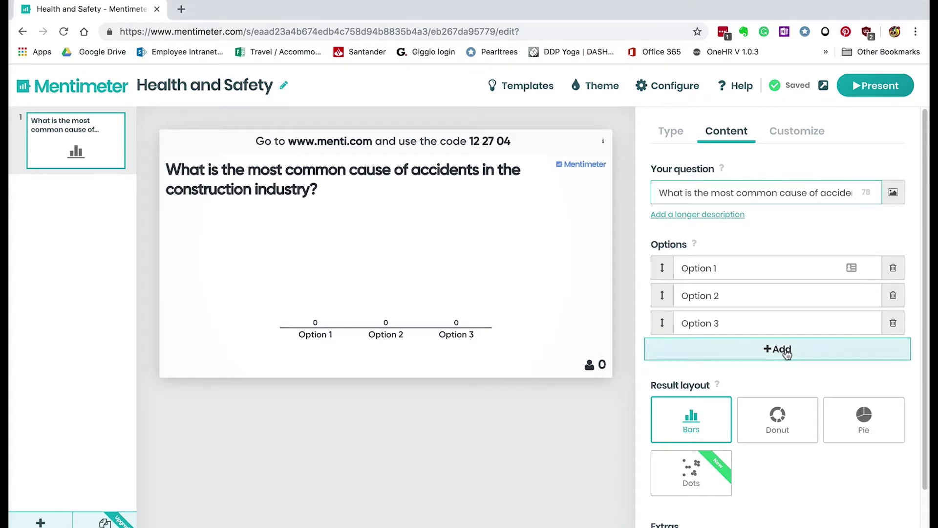
click(786, 352)
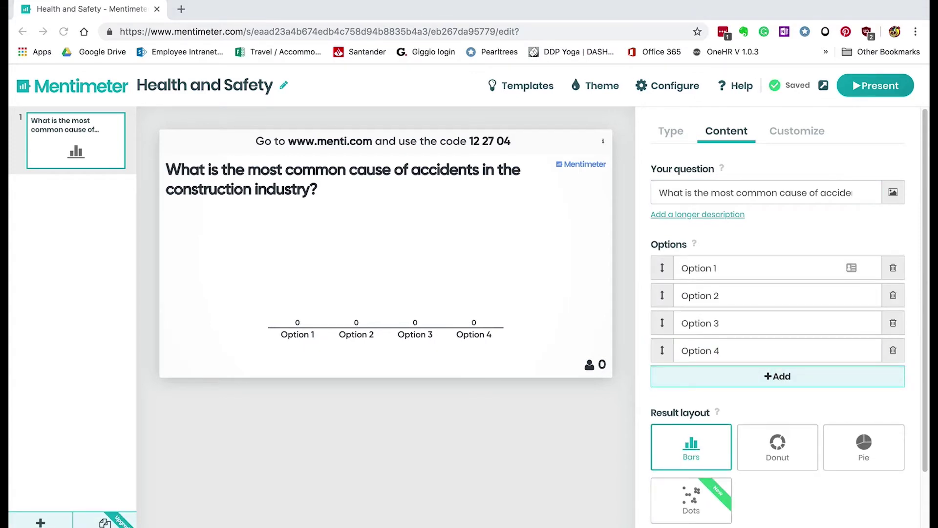
- Fill the options: Electrocution, Hit by falling objects, Slips, trips and falls, Inhaling toxic fumes
click(692, 269)
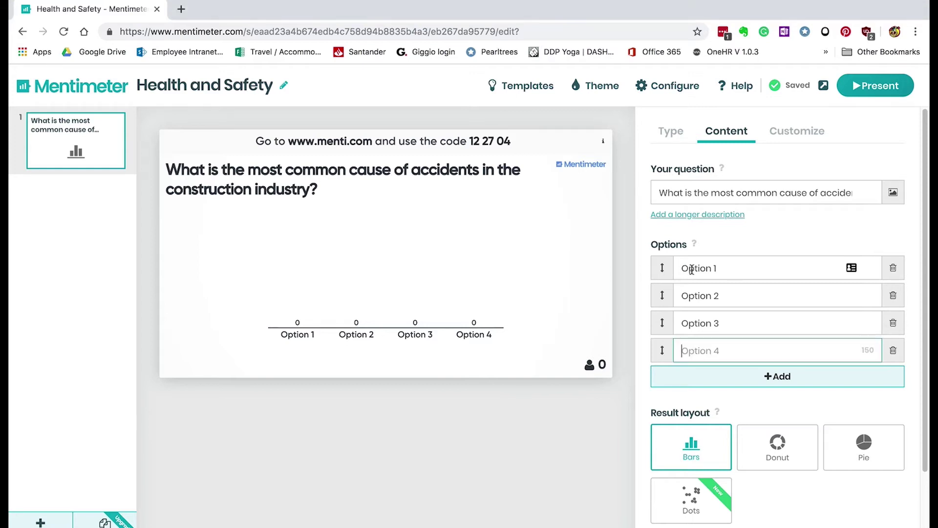
text(Electrocution)
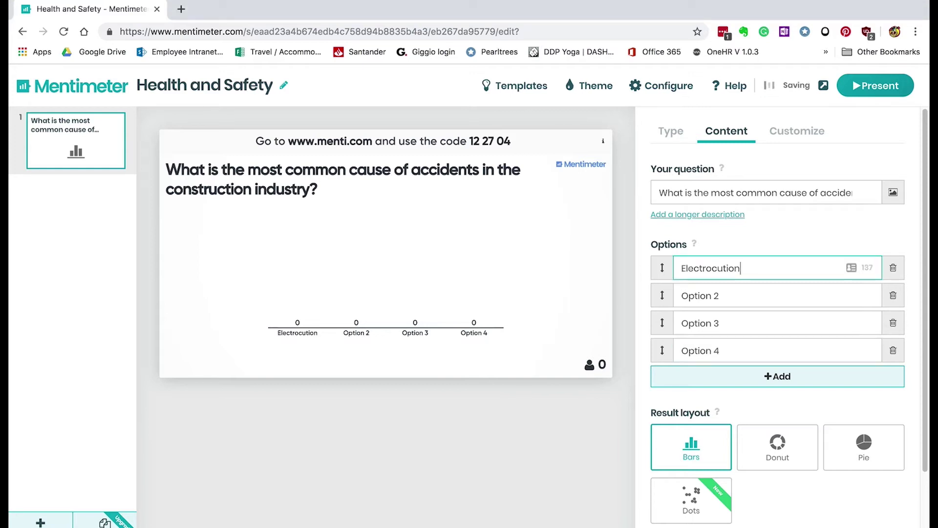
click(704, 295)
text(Hit by falling objects)
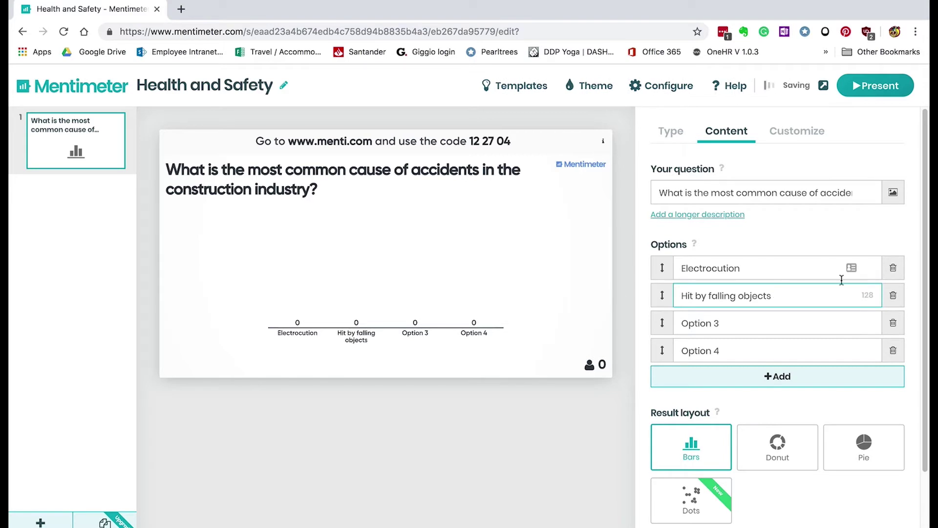
click(702, 325)
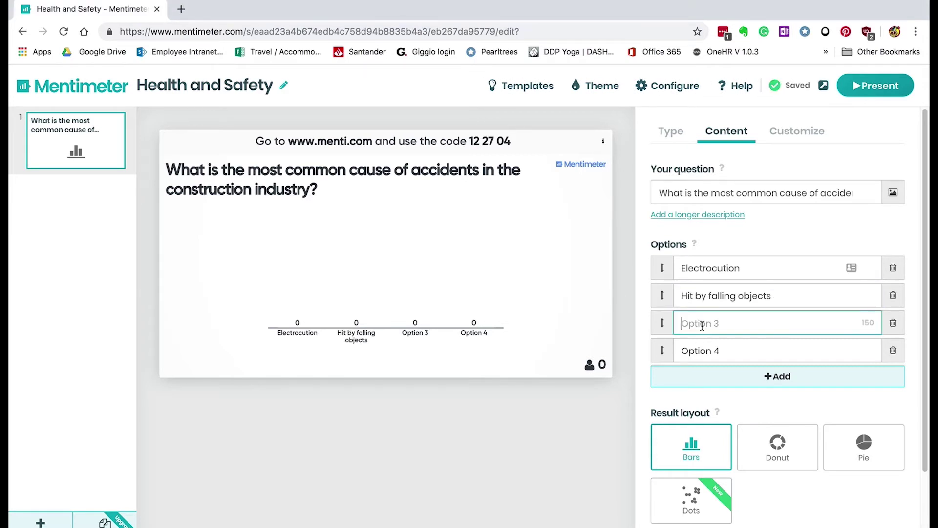
text(Slips, trips and falls)
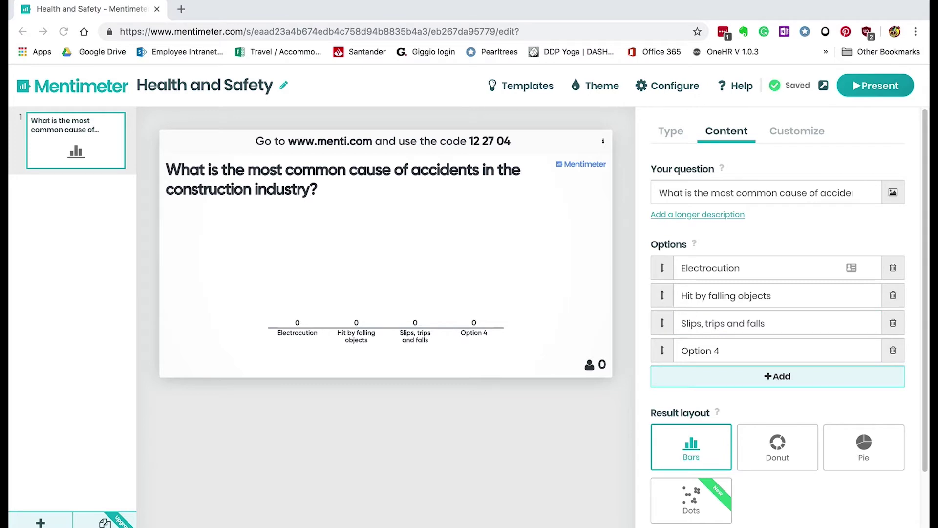
click(712, 352)
text(Inhaling toxic fumes)
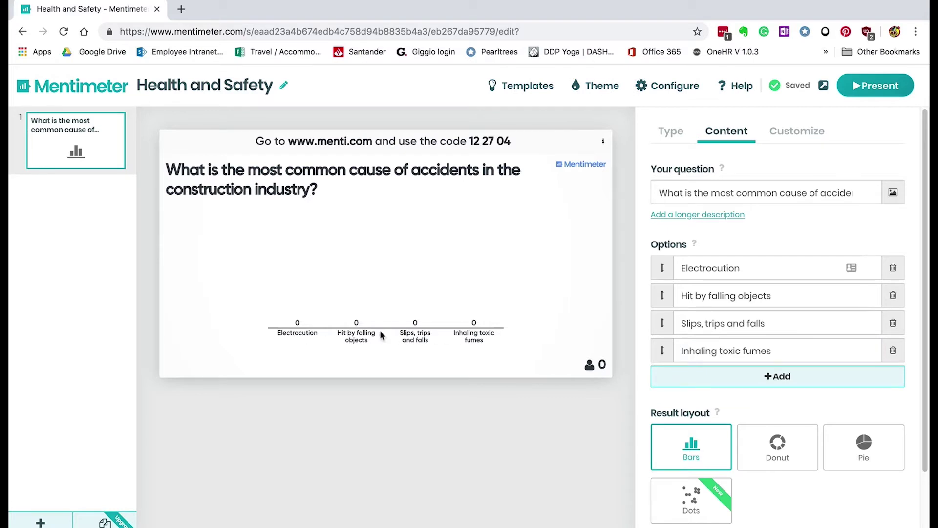
- Turn on Show correct answer(s), mark Slips, trips and falls correct, and add a second slide
scroll(713, 447, down, 2)
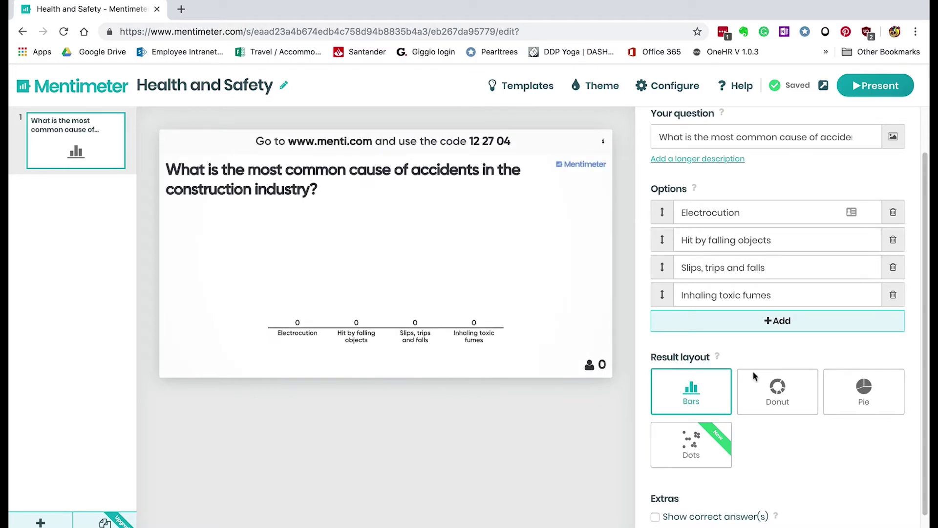
click(656, 517)
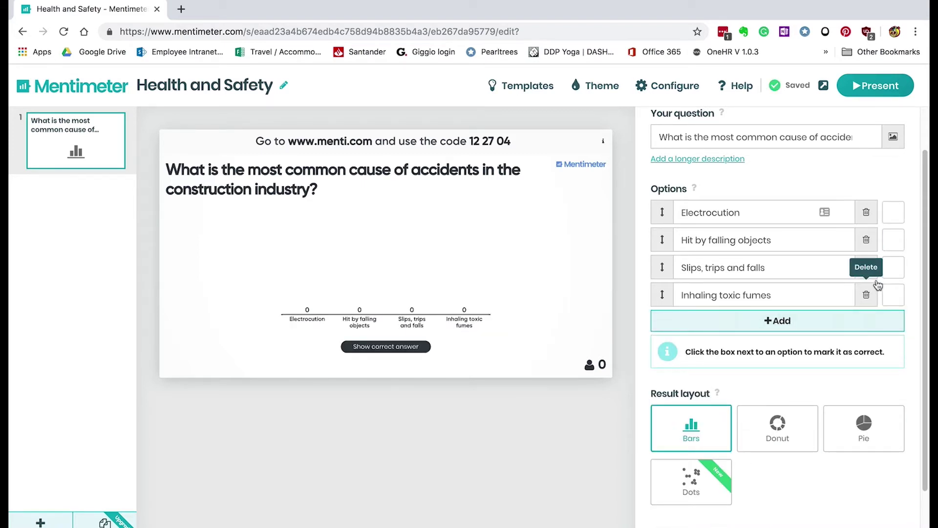
click(890, 274)
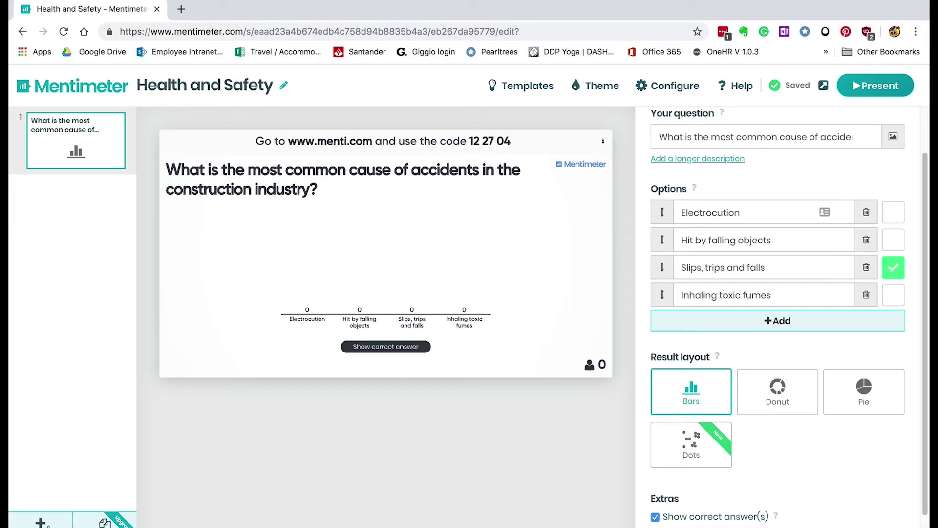
click(41, 522)
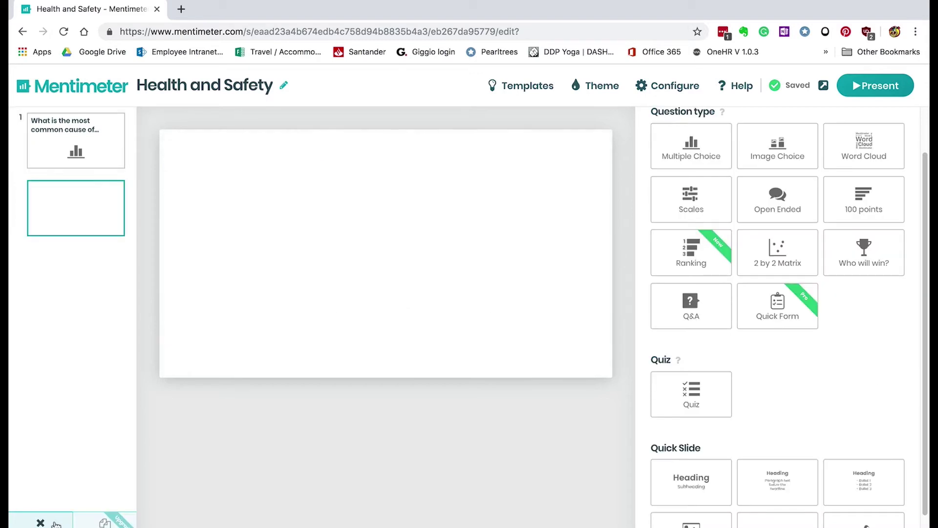
- Make slide 2 a Word Cloud asking about Health and Safety associations, allowing multiple submissions
click(863, 154)
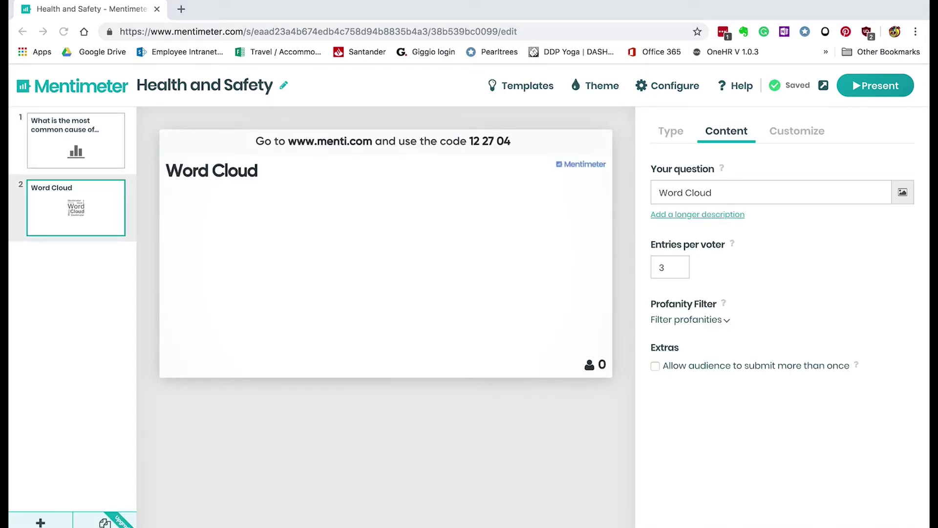
click(690, 193)
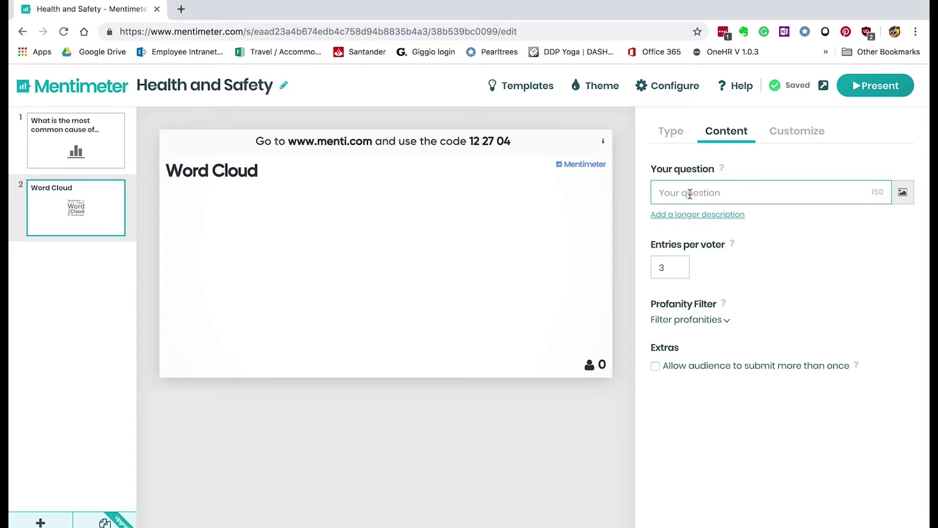
text(What words and phrases do you associate with Health and Safety?)
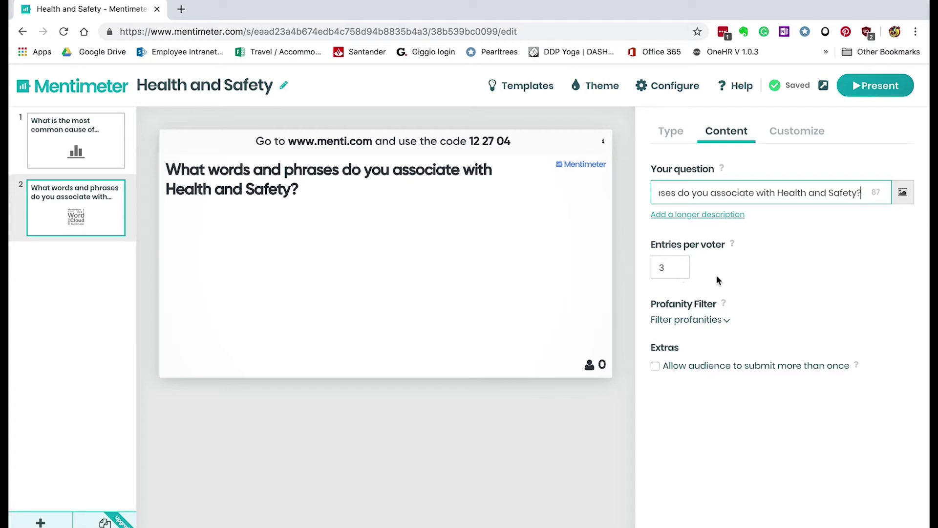
click(656, 367)
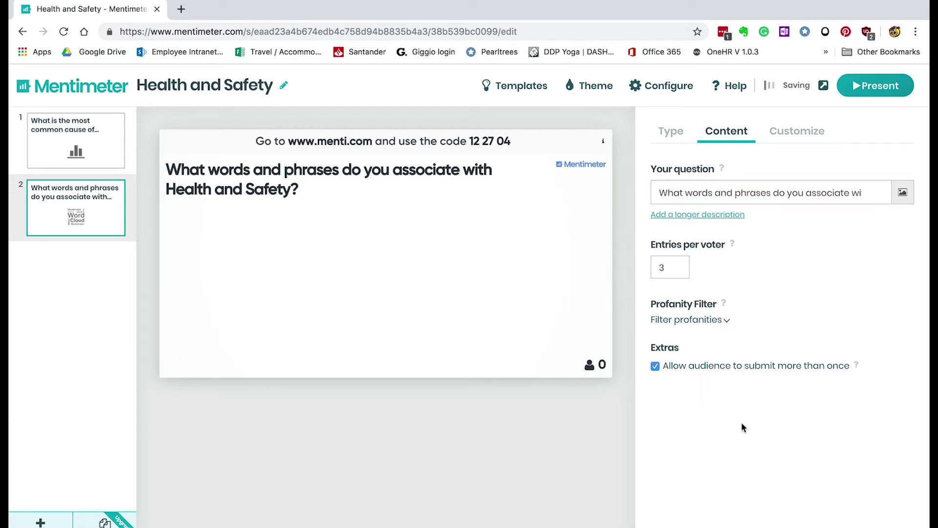
- Turn on the English profanity filter for the word cloud
click(723, 323)
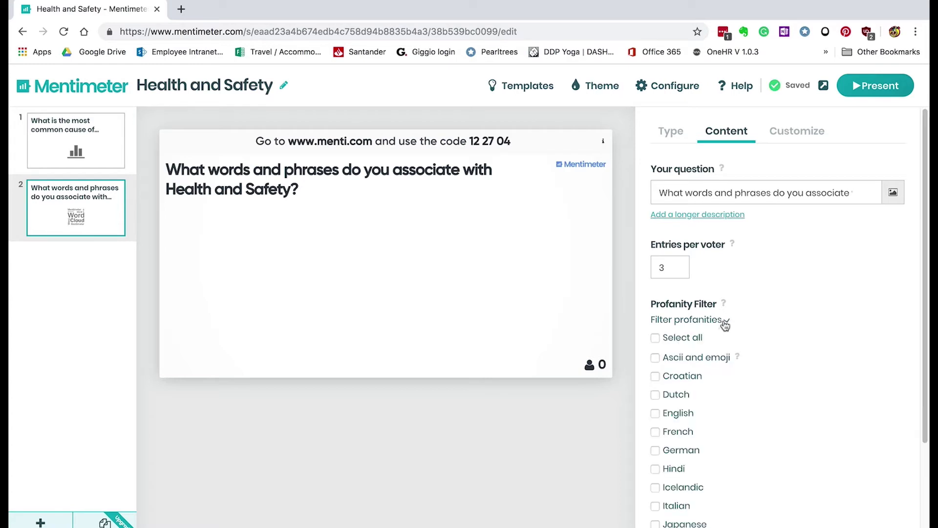
click(655, 413)
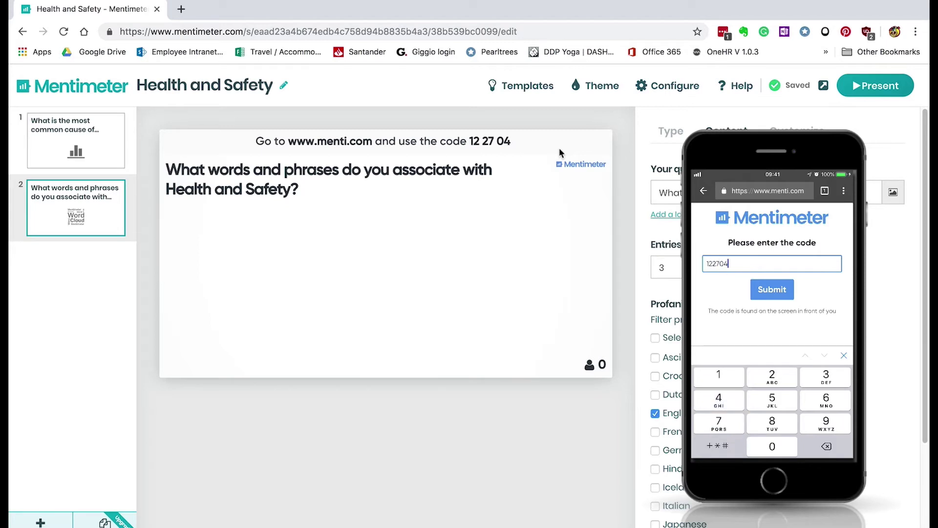
- Present the slideshow full screen and return to the multiple-choice quiz slide
click(875, 86)
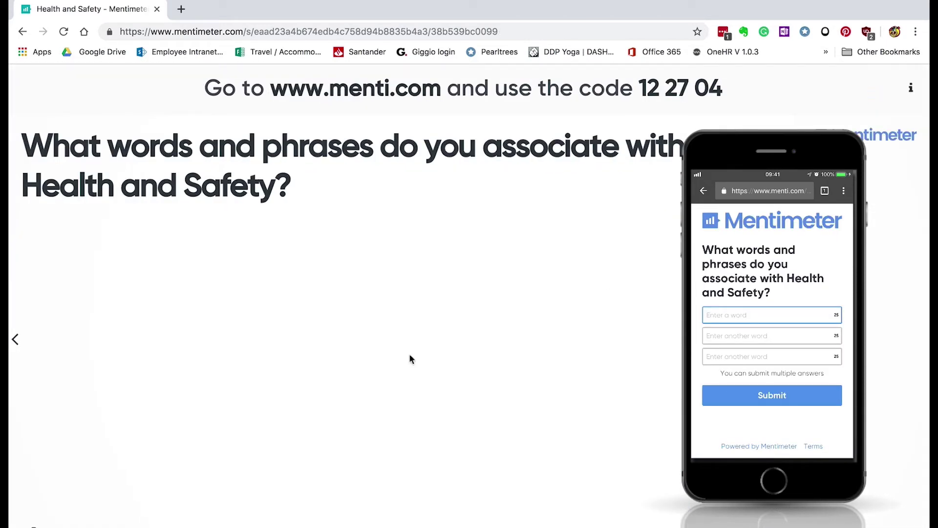
click(14, 340)
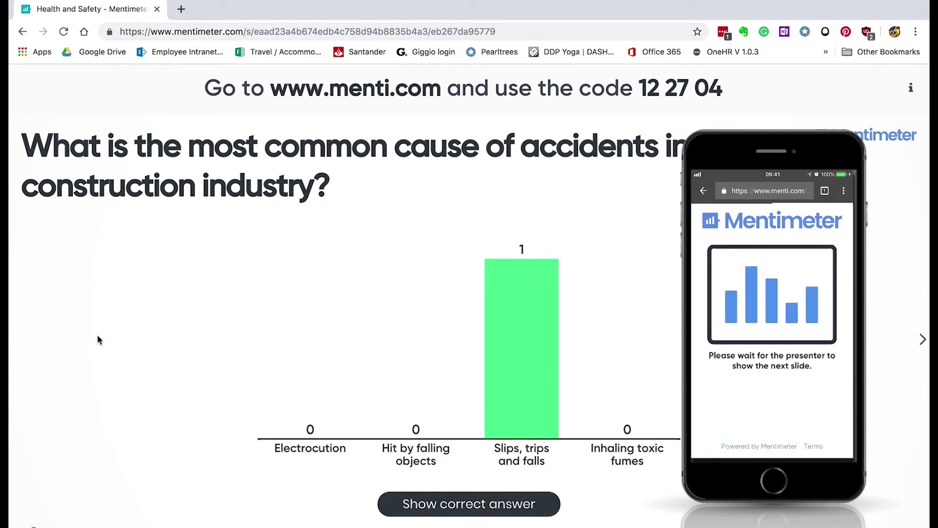
- Advance the live presentation to the word cloud slide to collect responses
click(923, 339)
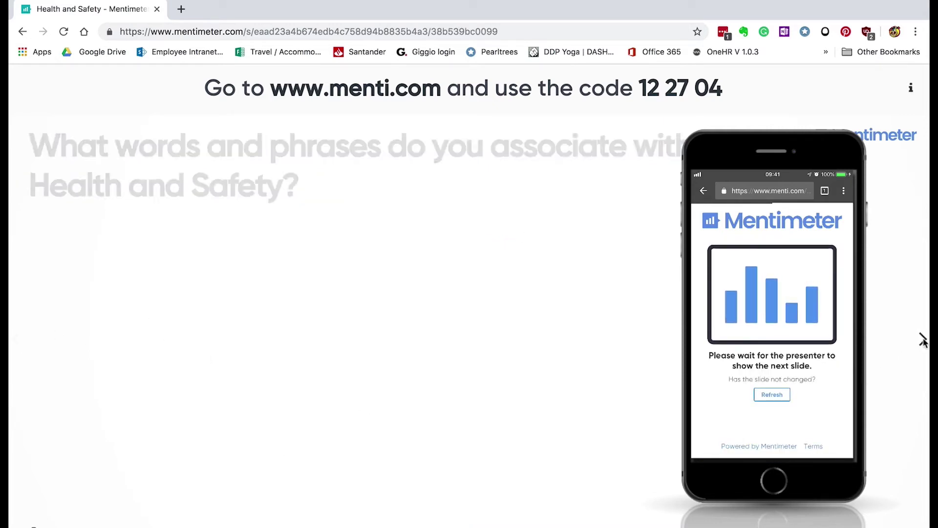